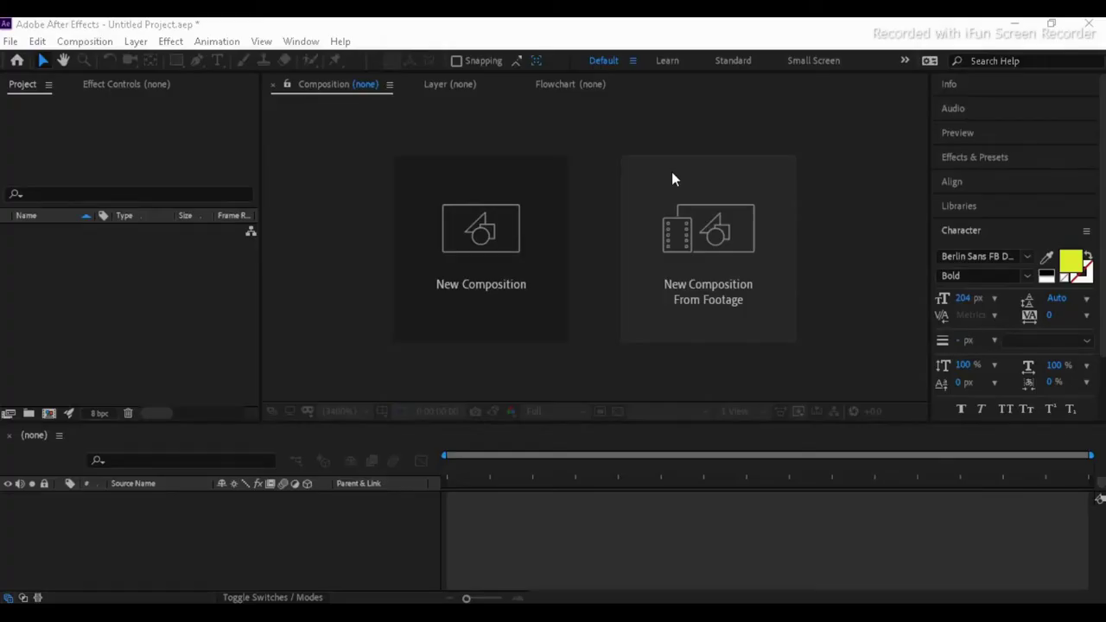
# Step: Create Comp 1 at 1920x1080, 29.97 fps, 5 seconds long, with a Deep Blue background
pyautogui.click(530, 217)
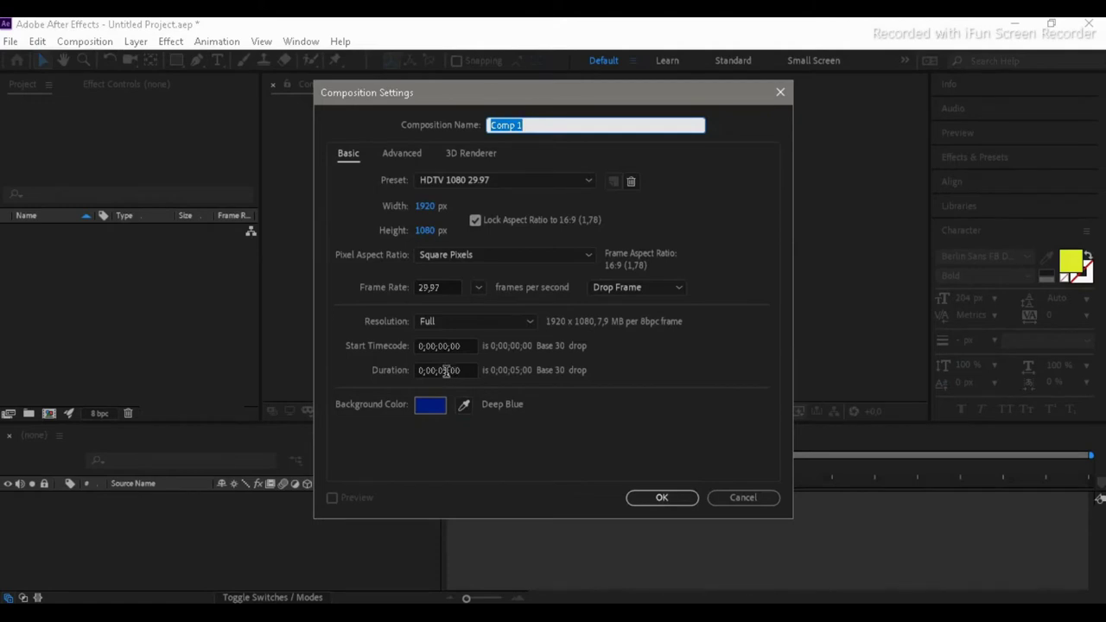
pyautogui.click(658, 498)
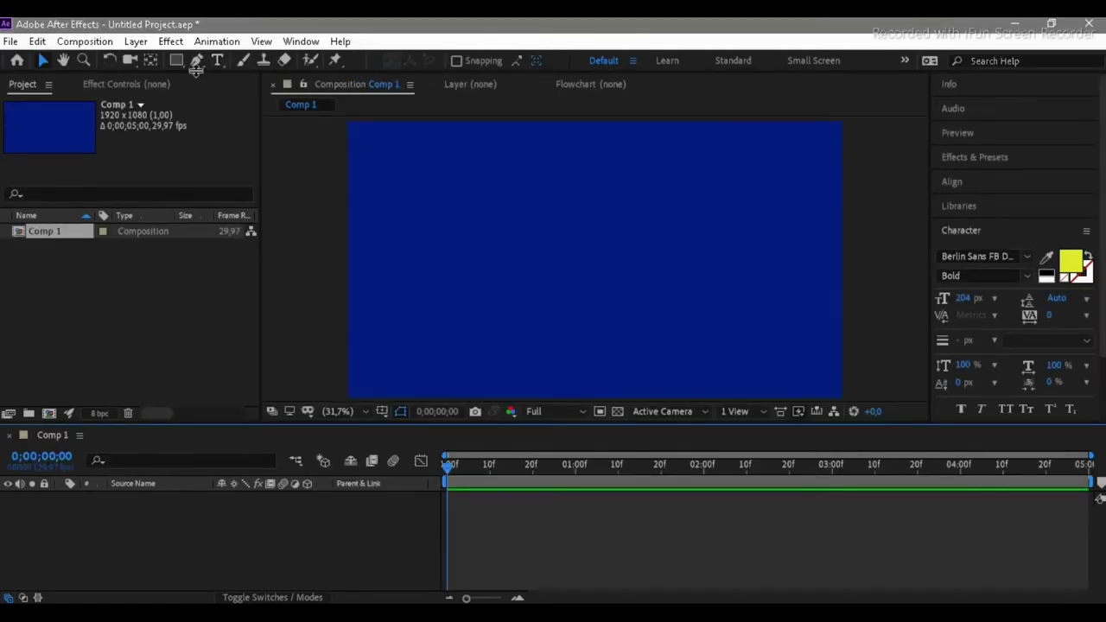
# Step: Add a text box in the comp reading 'Türkiye'
pyautogui.click(218, 59)
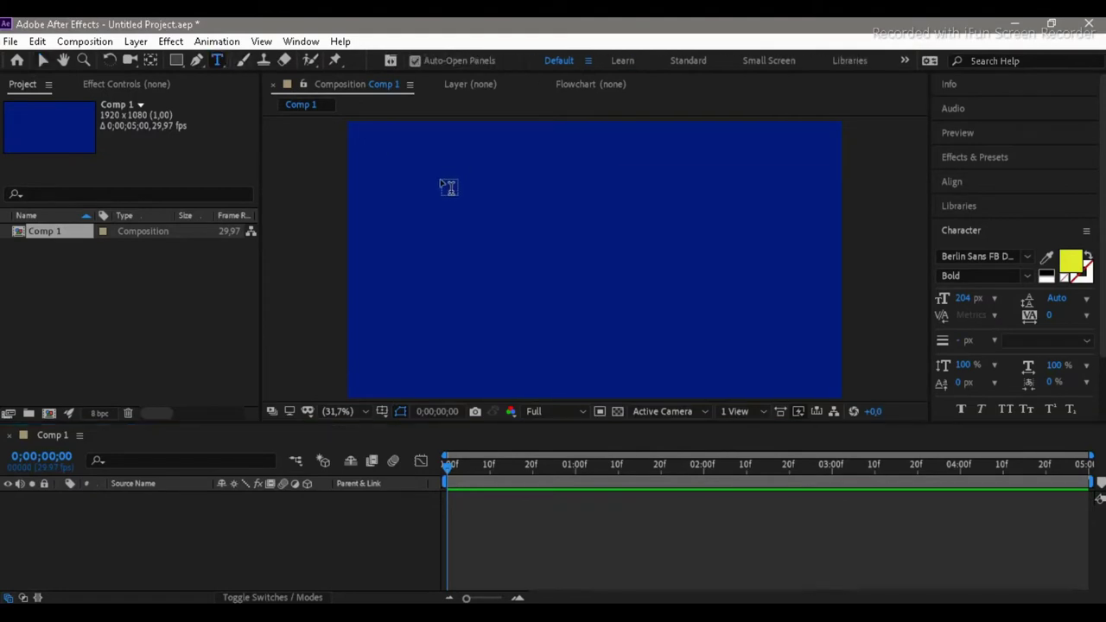
pyautogui.moveTo(408, 190)
pyautogui.mouseDown()
pyautogui.moveTo(668, 317)
pyautogui.moveTo(733, 311)
pyautogui.mouseUp()
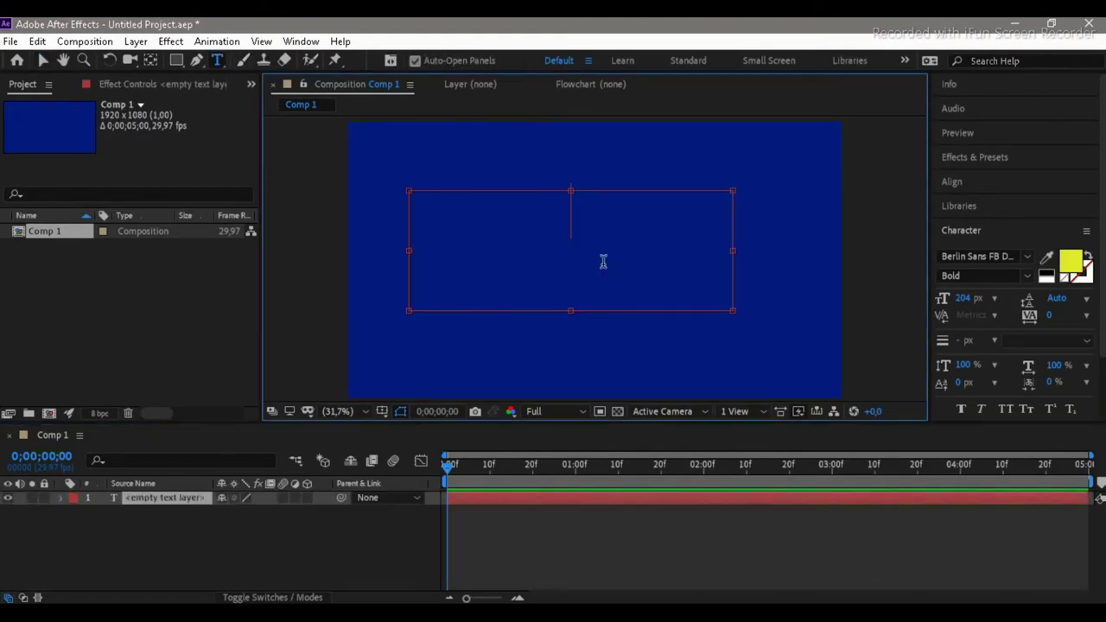
pyautogui.write('Türkiye')
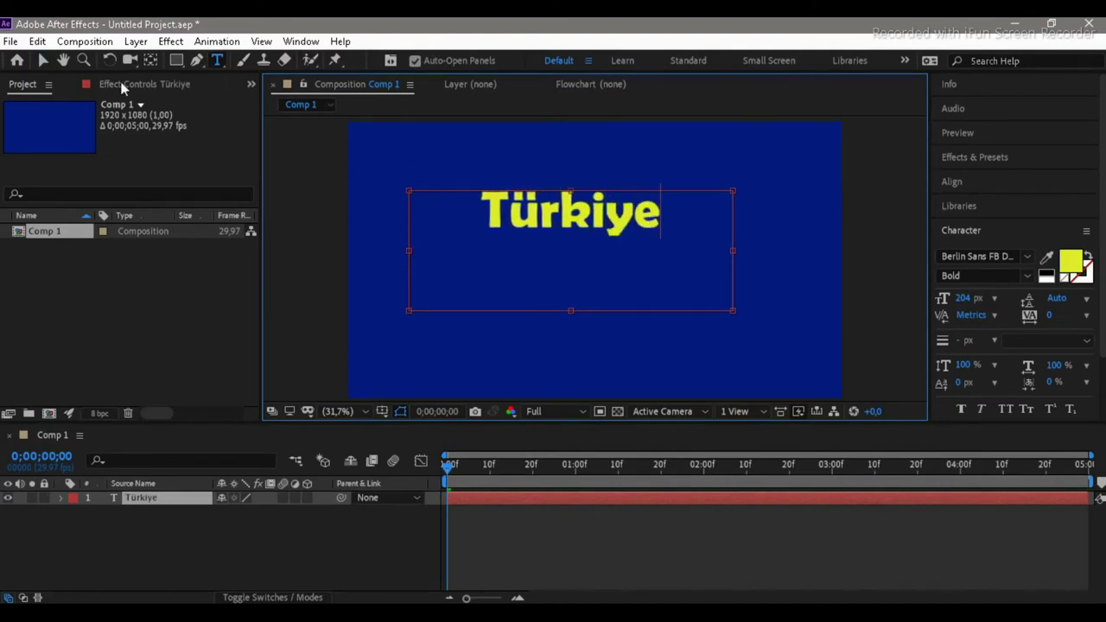
pyautogui.click(42, 63)
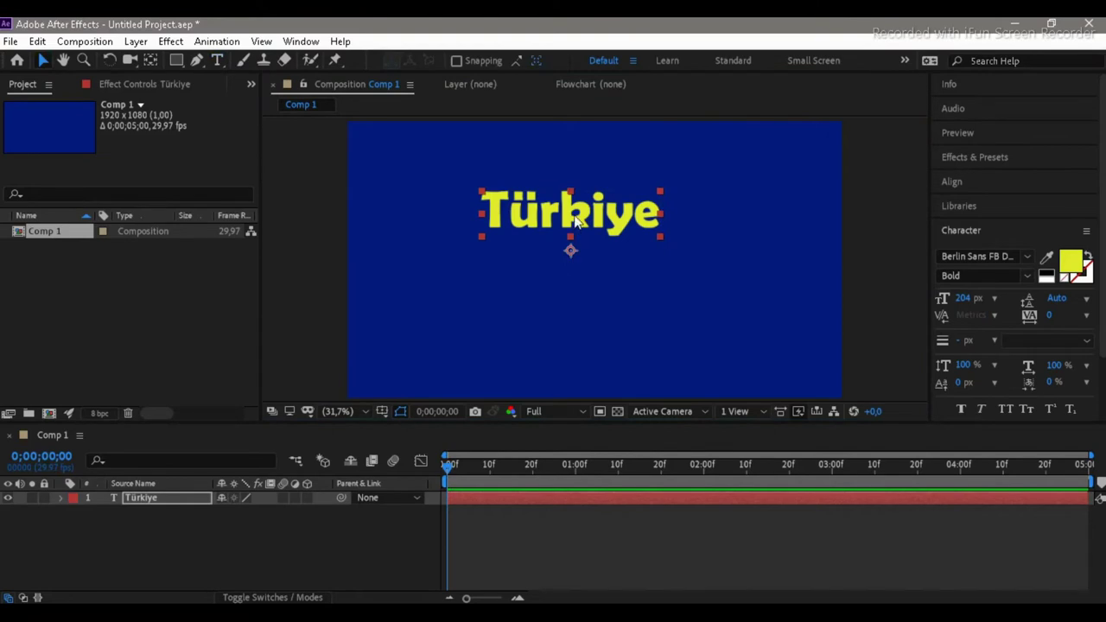
# Step: Move the Türkiye text to the frame centre and select its layer
pyautogui.moveTo(577, 221); pyautogui.dragTo(601, 255)
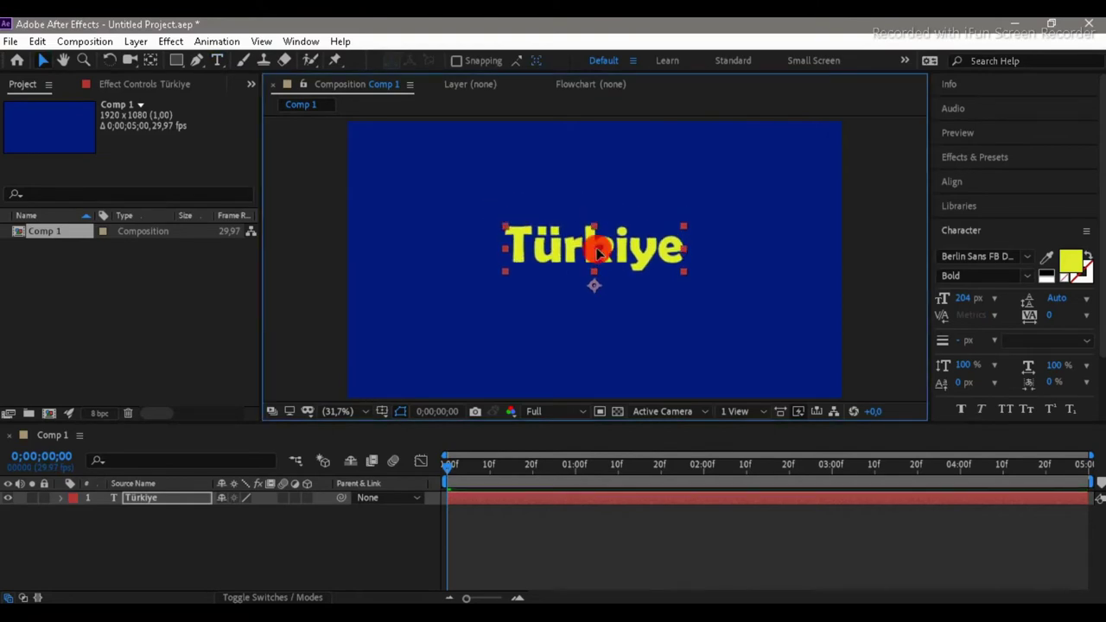
pyautogui.click(607, 343)
pyautogui.click(158, 498)
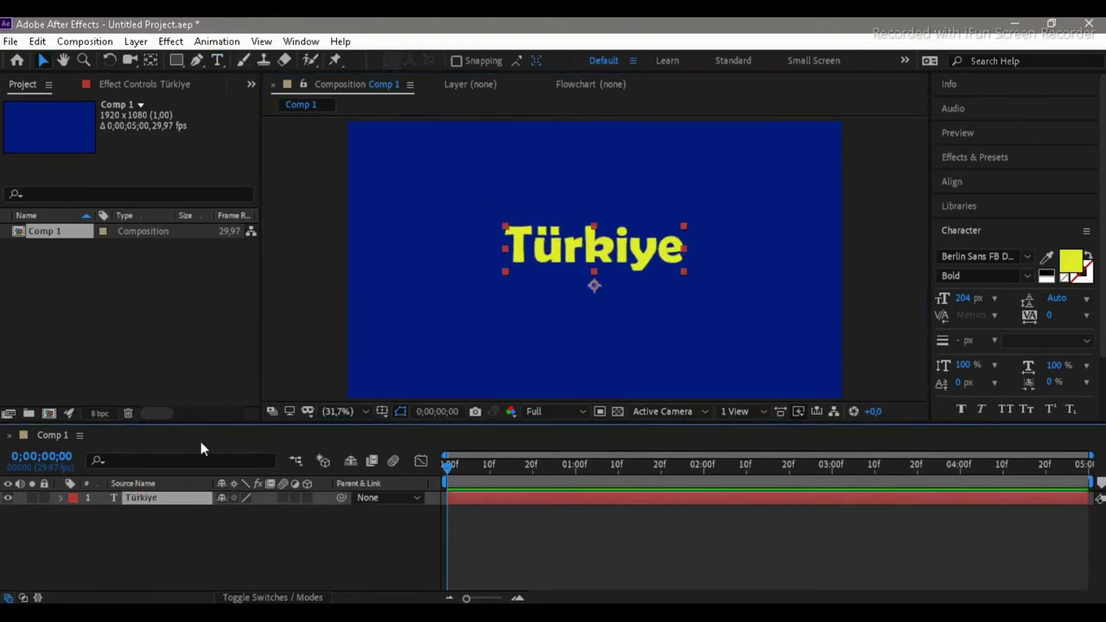
pyautogui.click(198, 63)
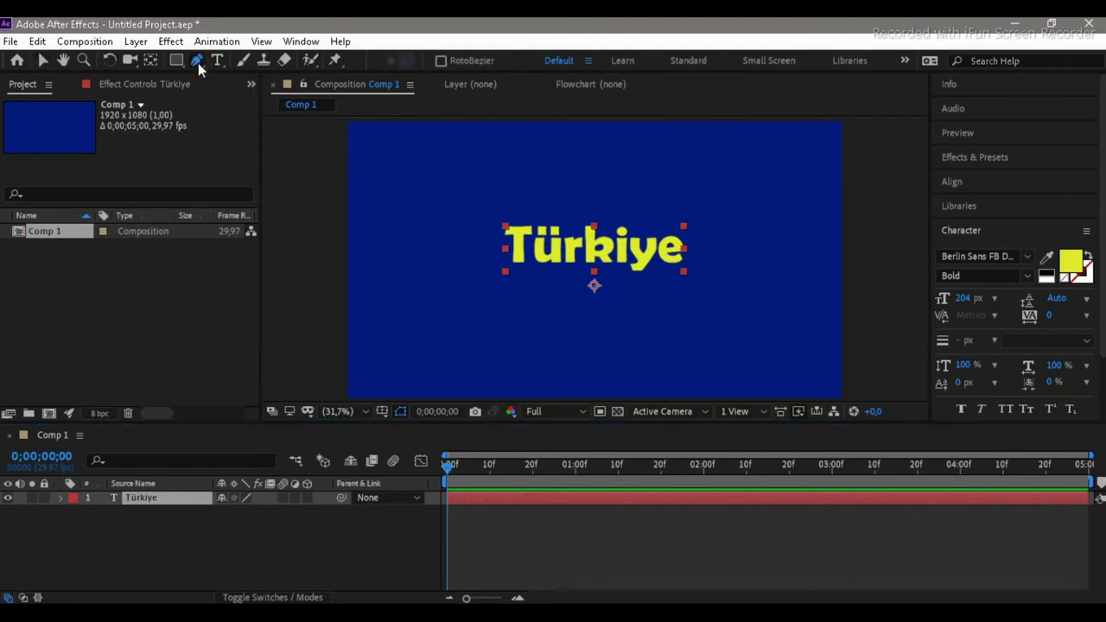
# Step: Draw a five-point wavy mask curve on the Türkiye layer, from upper left to the right edge
pyautogui.click(292, 165)
pyautogui.moveTo(444, 239); pyautogui.dragTo(466, 281)
pyautogui.moveTo(546, 325); pyautogui.dragTo(600, 329)
pyautogui.moveTo(665, 293); pyautogui.dragTo(700, 277)
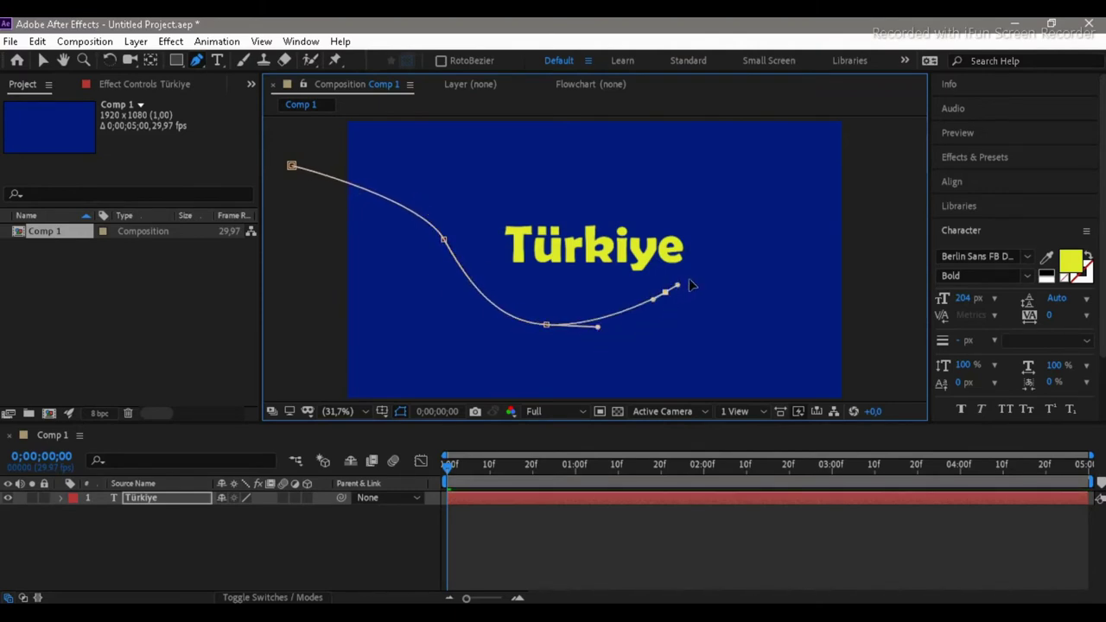
pyautogui.moveTo(806, 253)
pyautogui.mouseDown()
pyautogui.moveTo(851, 263)
pyautogui.moveTo(914, 247)
pyautogui.mouseUp()
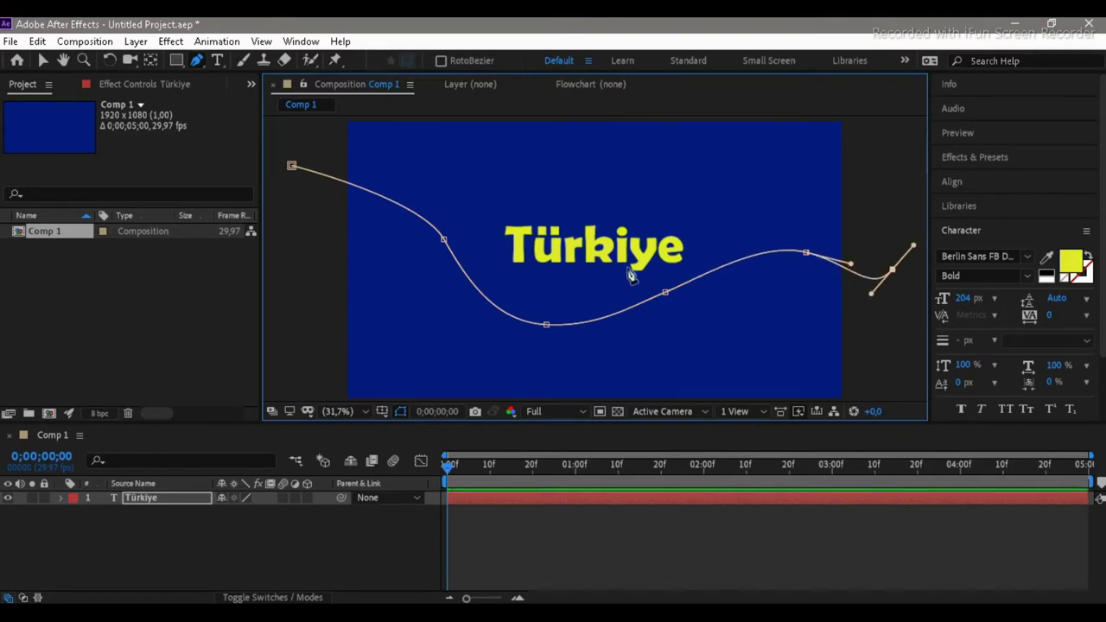
pyautogui.click(43, 64)
pyautogui.click(301, 313)
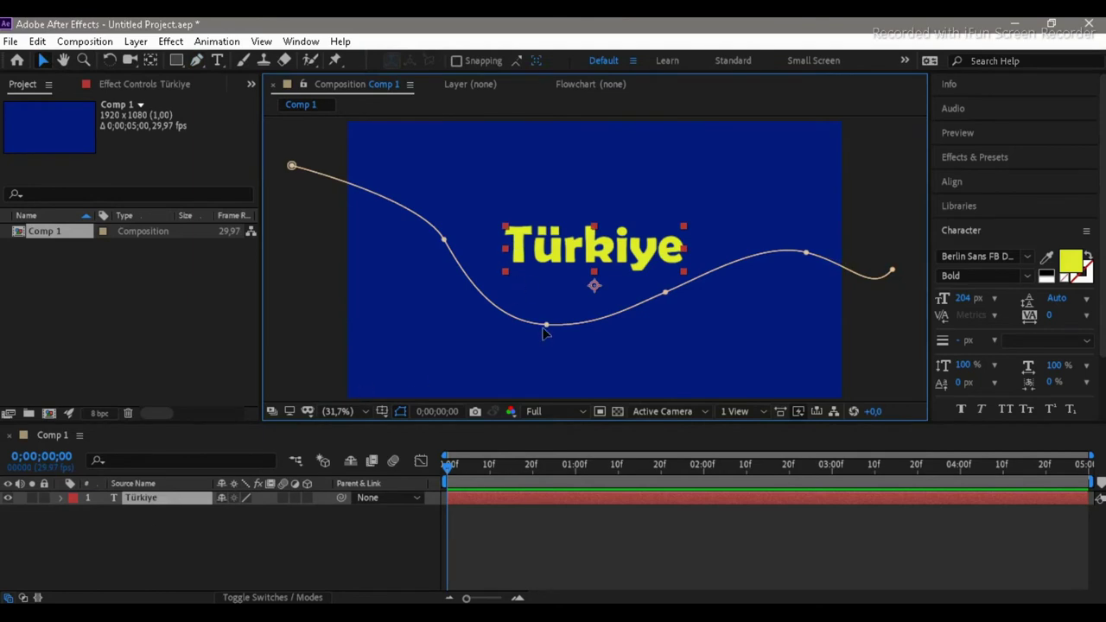
pyautogui.click(60, 498)
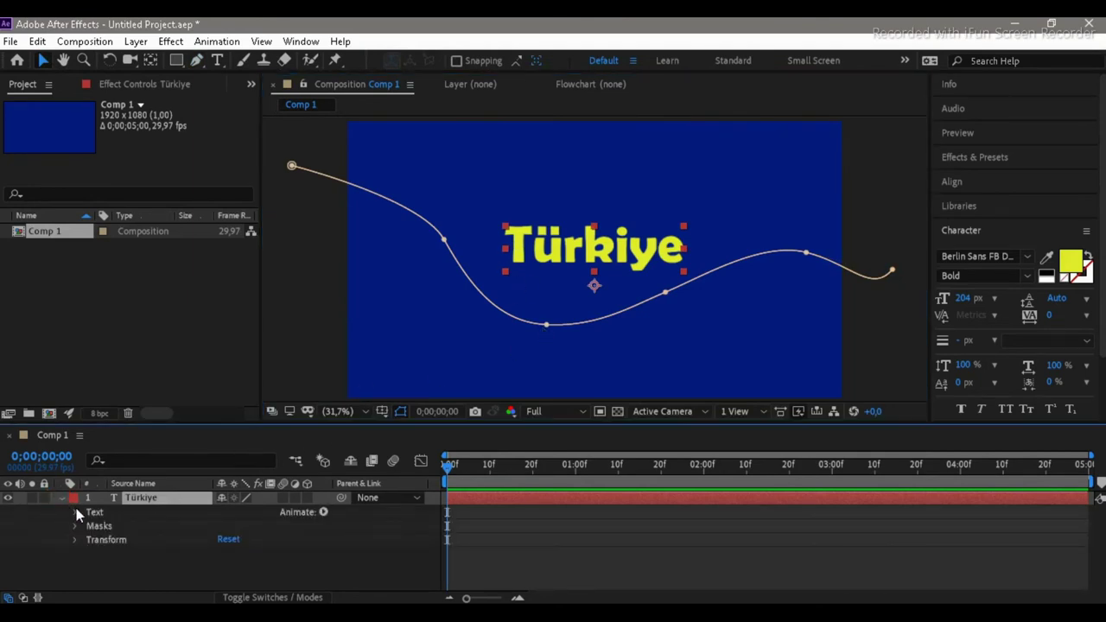
# Step: Set the Türkiye layer's Text Path Options path to Mask 1
pyautogui.click(75, 512)
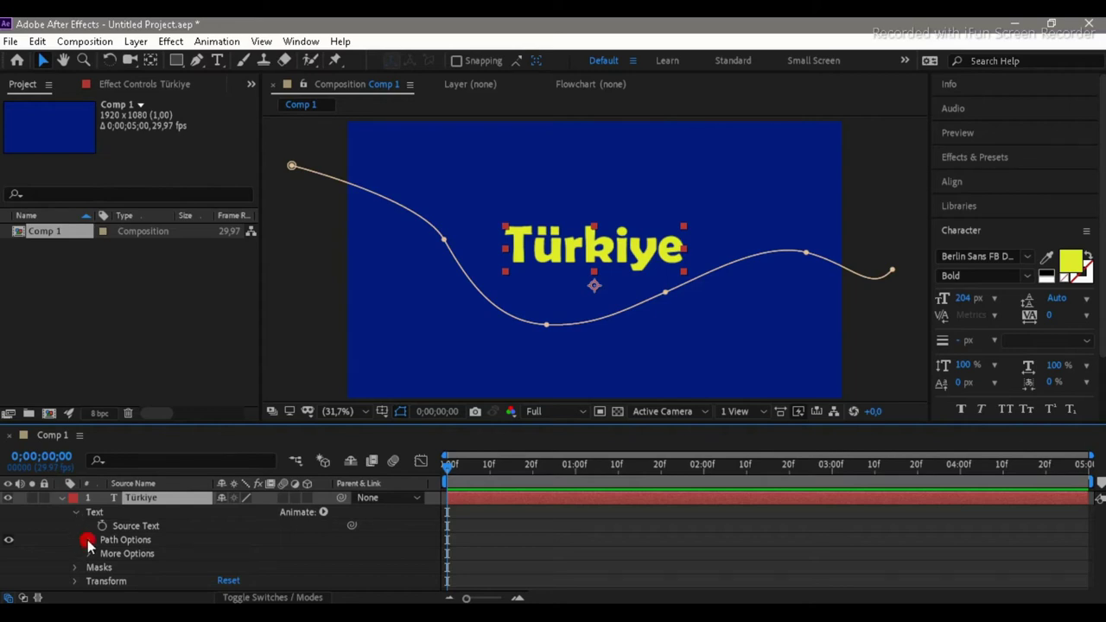
pyautogui.click(87, 540)
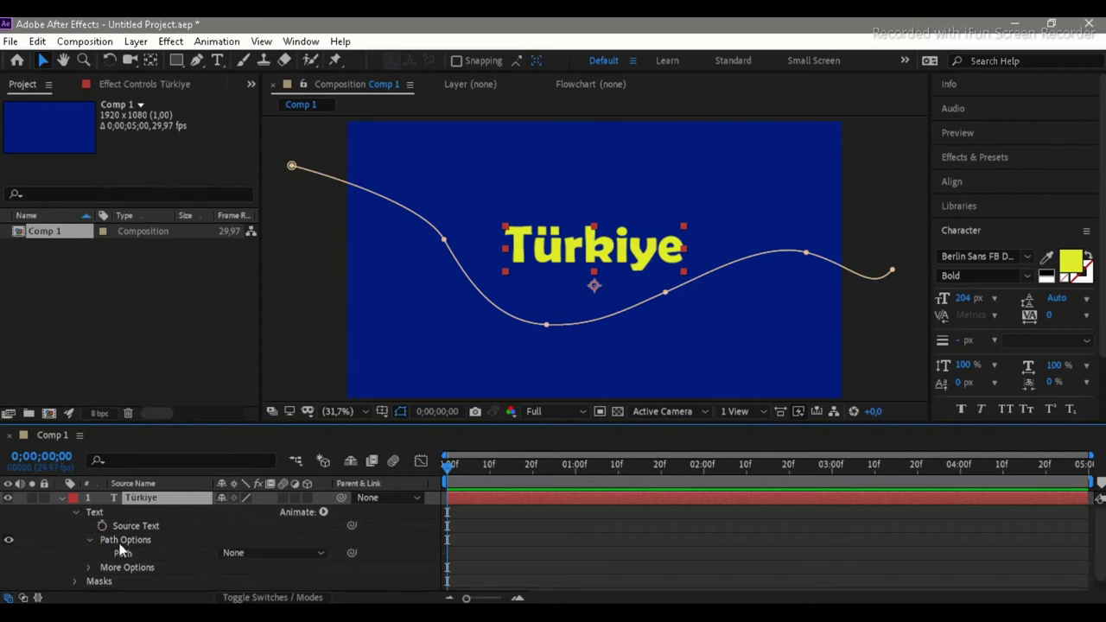
pyautogui.click(313, 554)
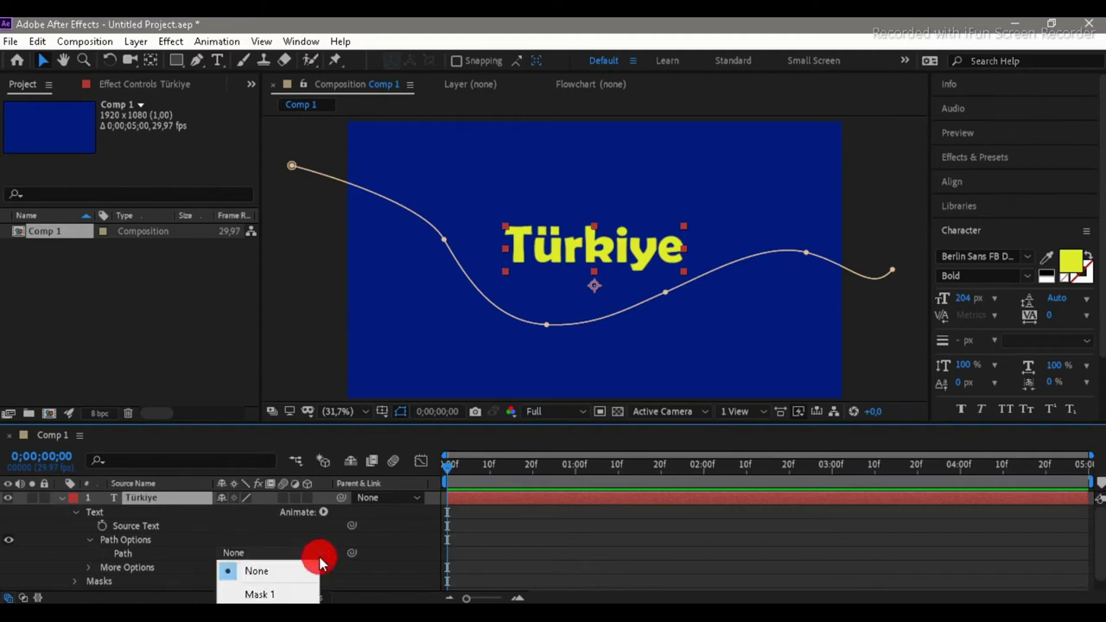
pyautogui.click(289, 594)
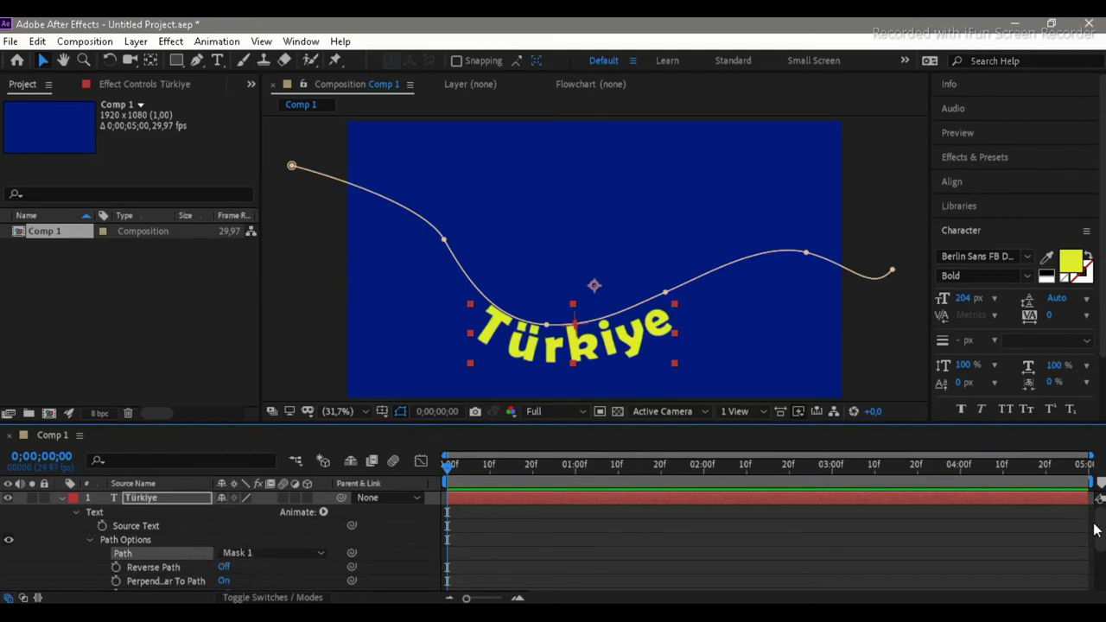
pyautogui.scroll(-3, 1092, 529)
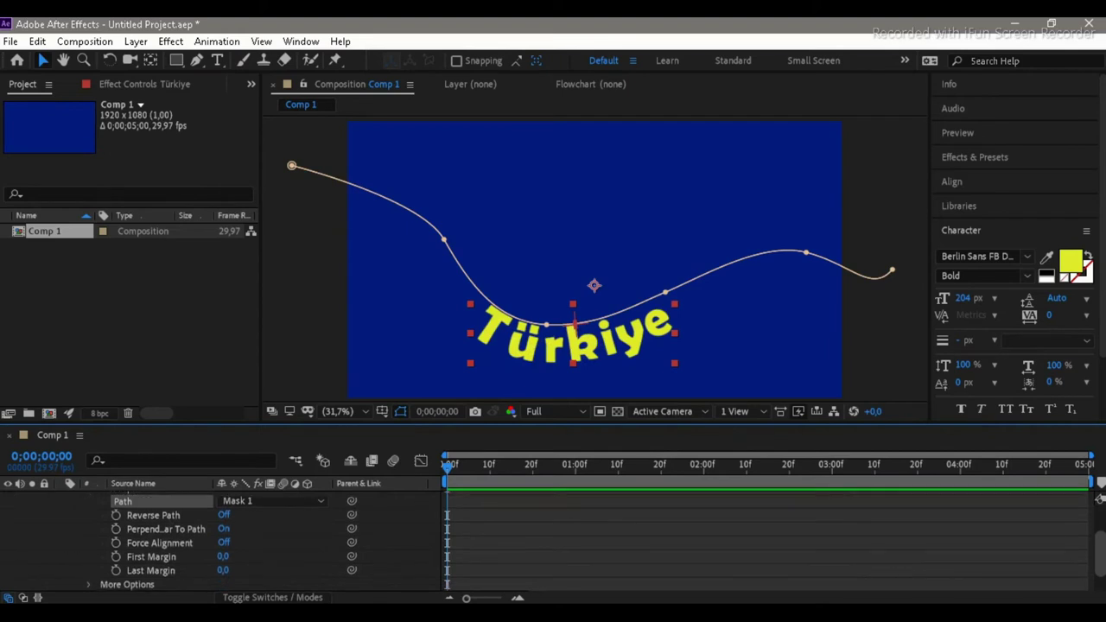
pyautogui.click(225, 516)
pyautogui.click(225, 516)
pyautogui.click(226, 516)
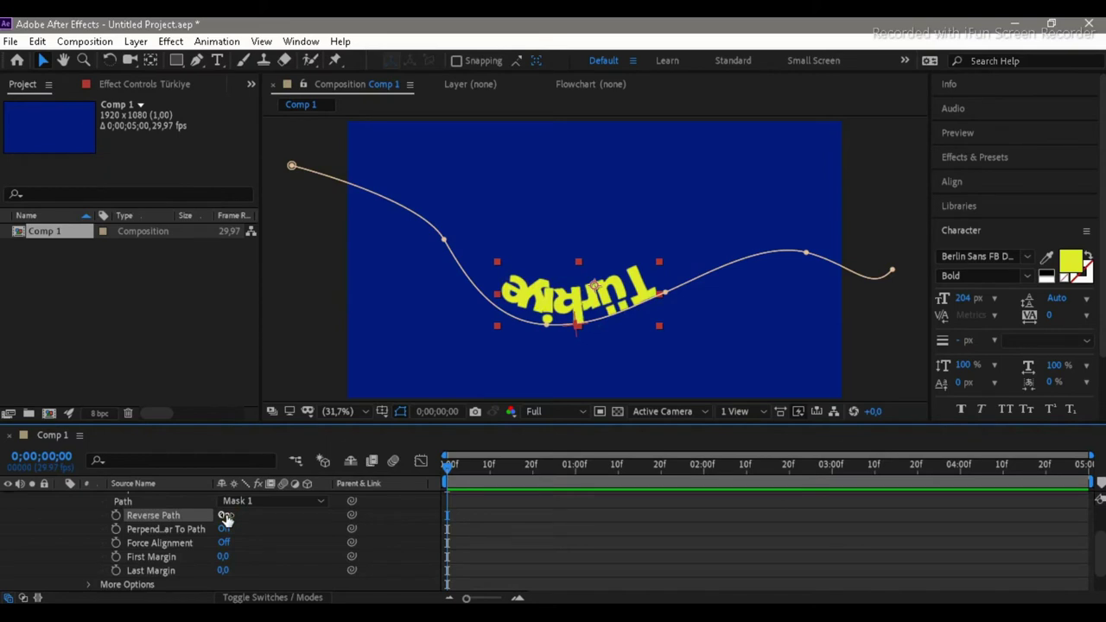
pyautogui.click(226, 516)
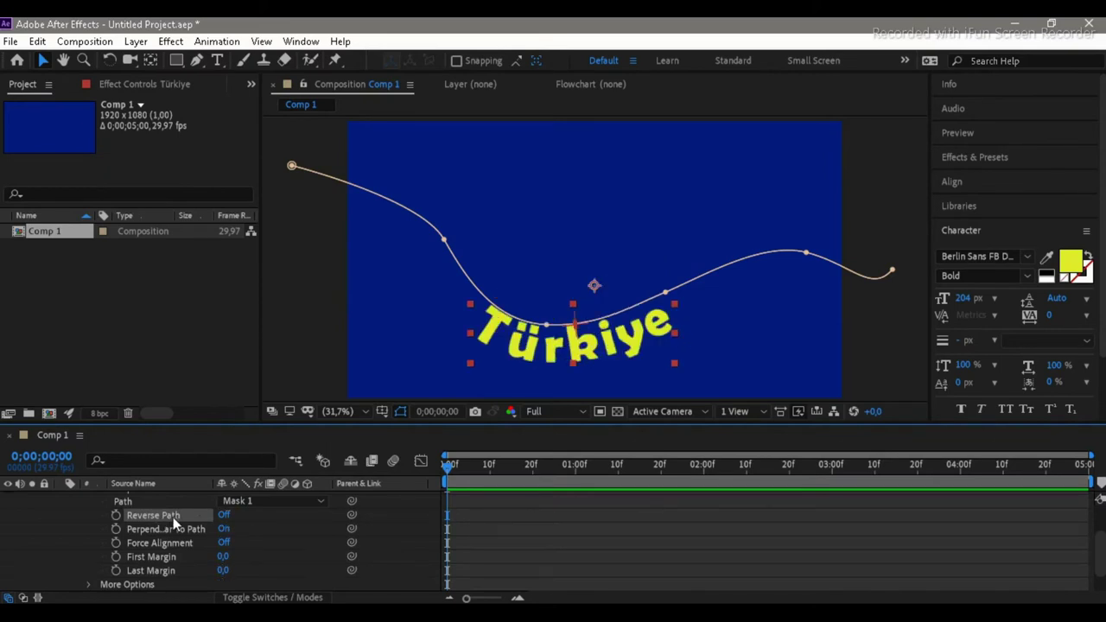
pyautogui.click(223, 515)
pyautogui.click(223, 515)
pyautogui.click(223, 529)
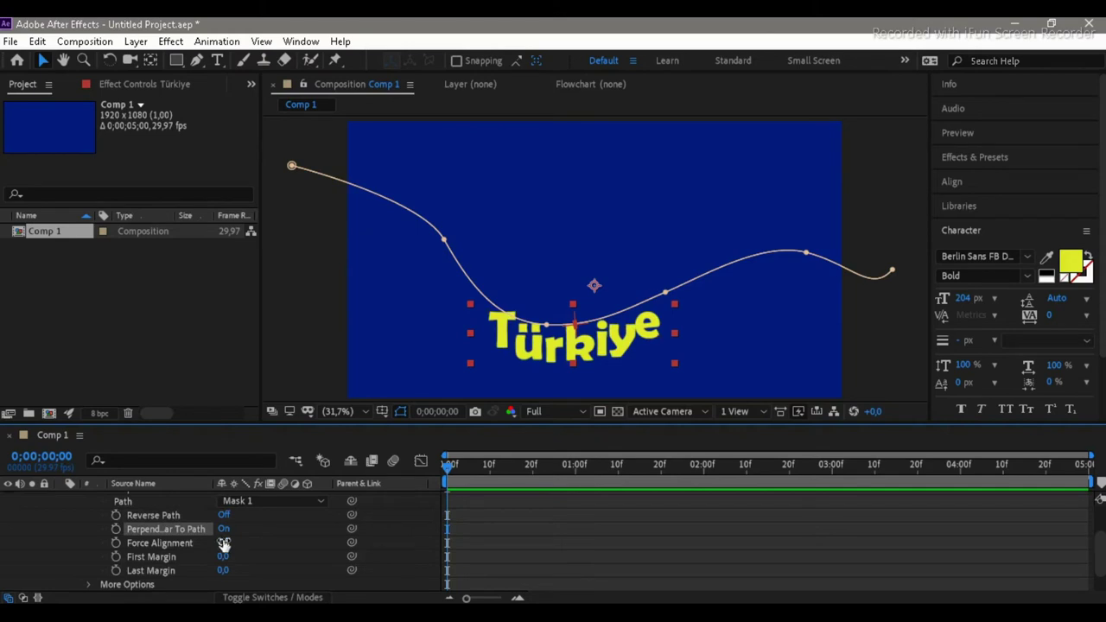
pyautogui.click(223, 529)
pyautogui.click(223, 543)
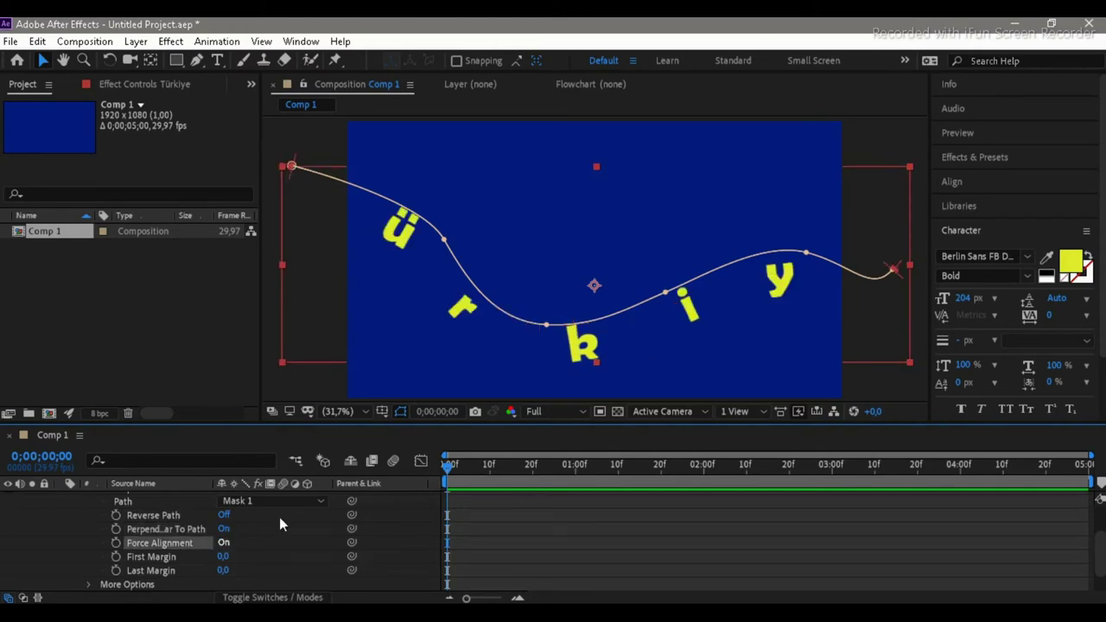
pyautogui.click(223, 543)
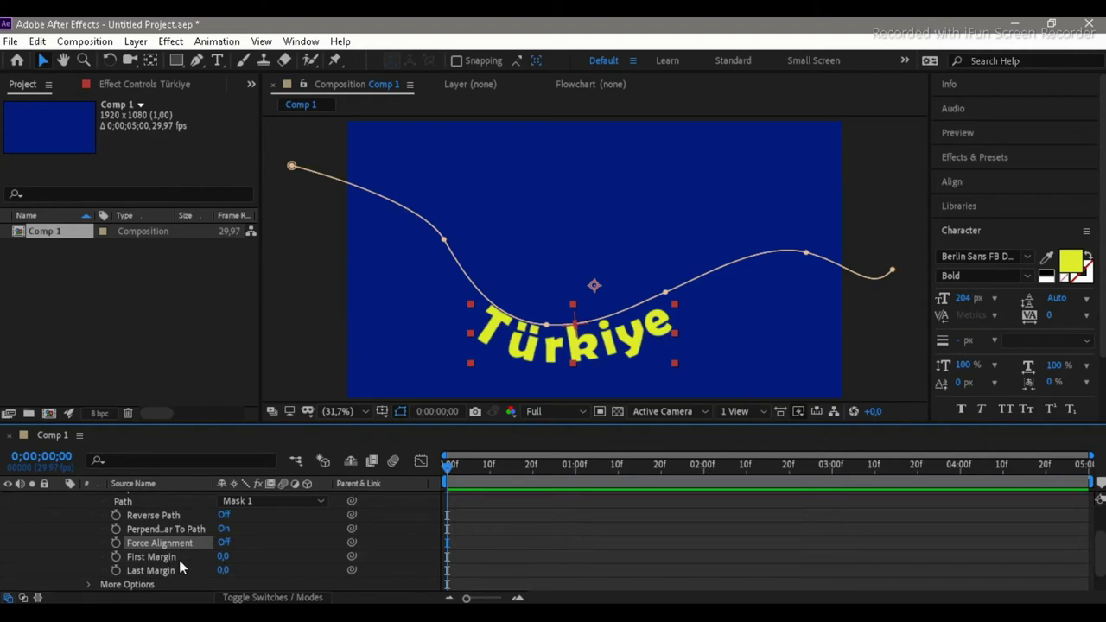
# Step: Scrub First Margin to -1504,0 and keyframe it at 0:00
pyautogui.moveTo(223, 559)
pyautogui.mouseDown()
pyautogui.moveTo(339, 542)
pyautogui.moveTo(53, 438)
pyautogui.moveTo(116, 501)
pyautogui.mouseUp()
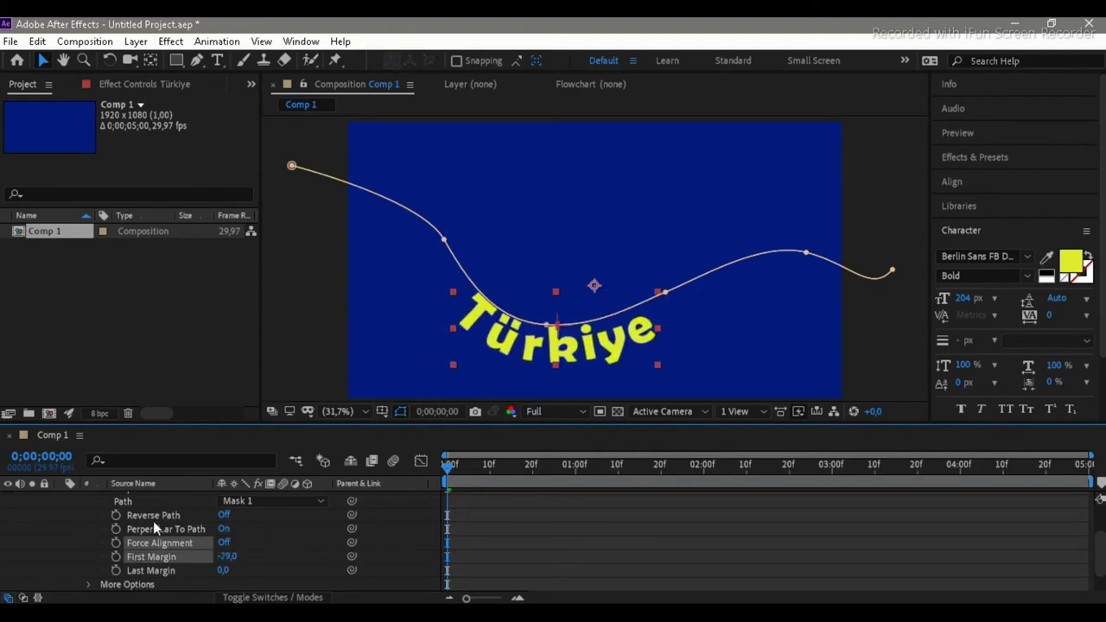
pyautogui.moveTo(226, 556)
pyautogui.mouseDown()
pyautogui.moveTo(35, 556)
pyautogui.moveTo(228, 528)
pyautogui.moveTo(154, 509)
pyautogui.mouseUp()
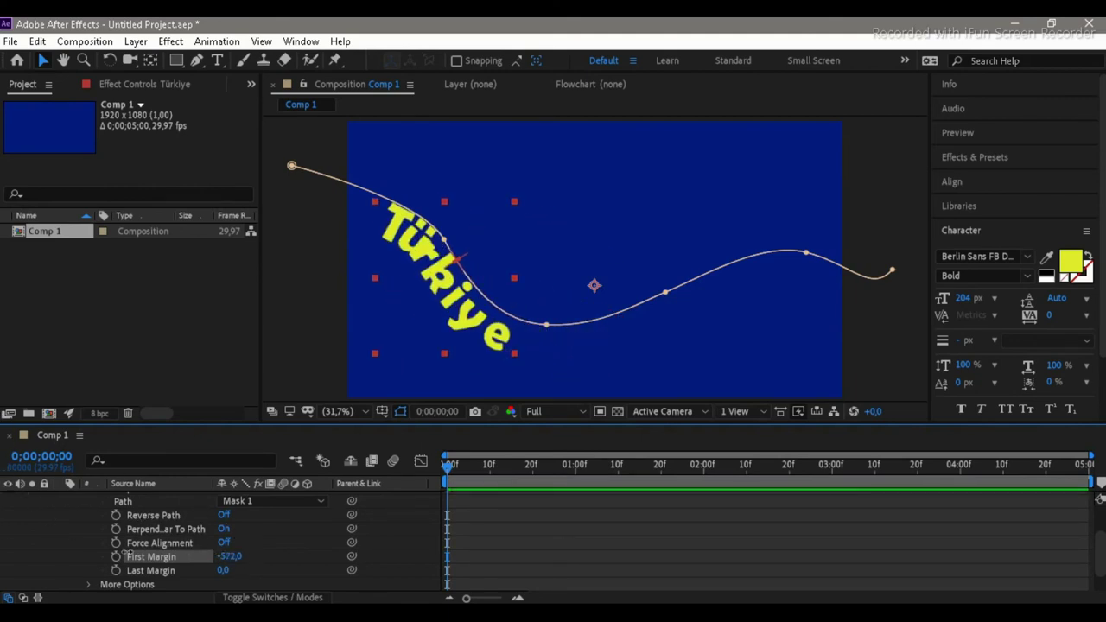
pyautogui.moveTo(229, 556); pyautogui.dragTo(2, 388)
pyautogui.moveTo(229, 556)
pyautogui.mouseDown()
pyautogui.moveTo(173, 556)
pyautogui.moveTo(198, 556)
pyautogui.mouseUp()
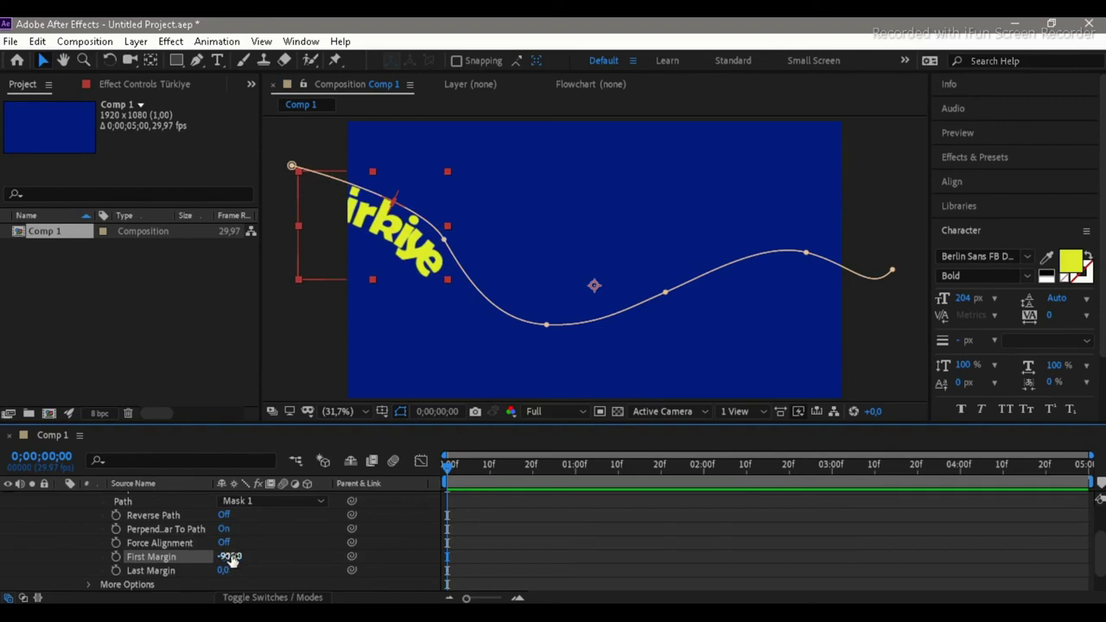
pyautogui.moveTo(63, 527); pyautogui.dragTo(51, 527)
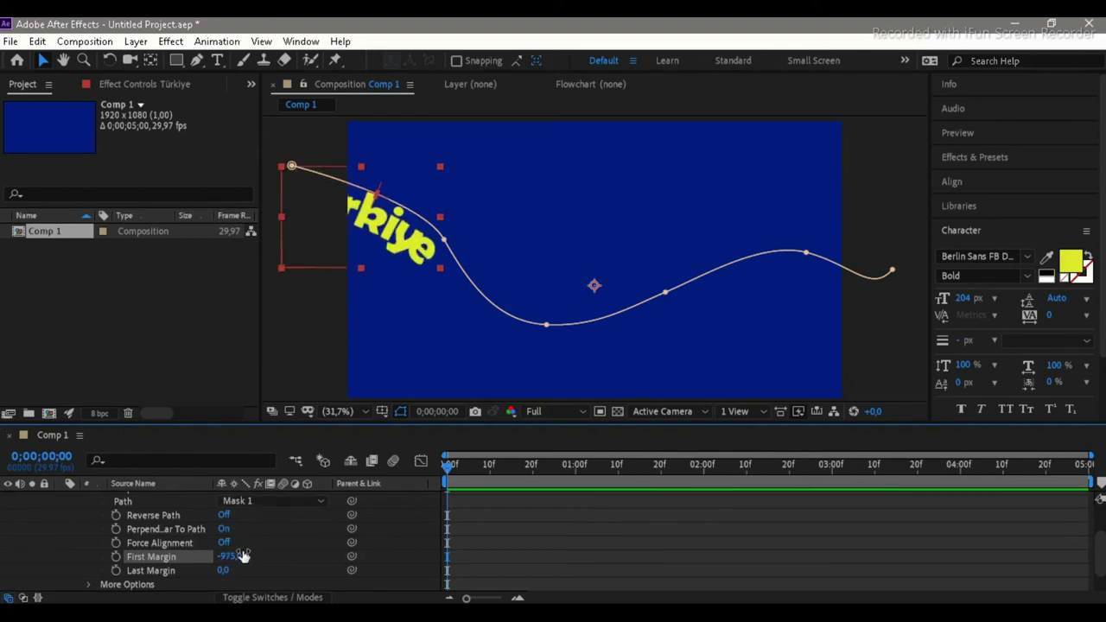
pyautogui.moveTo(232, 557)
pyautogui.mouseDown()
pyautogui.moveTo(238, 544)
pyautogui.moveTo(129, 546)
pyautogui.mouseUp()
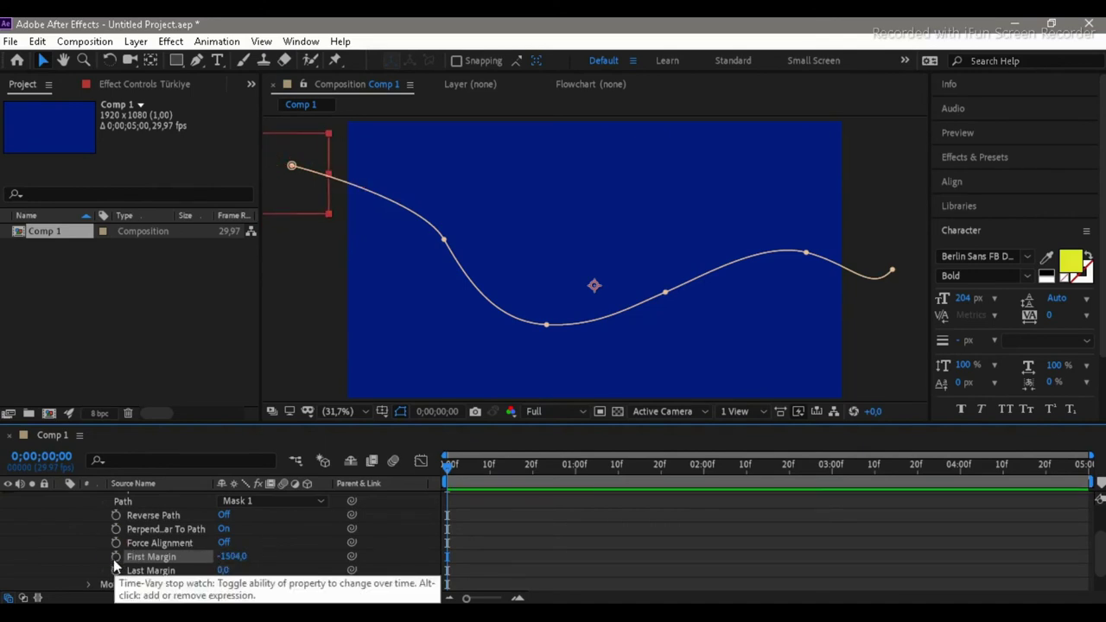
pyautogui.click(115, 559)
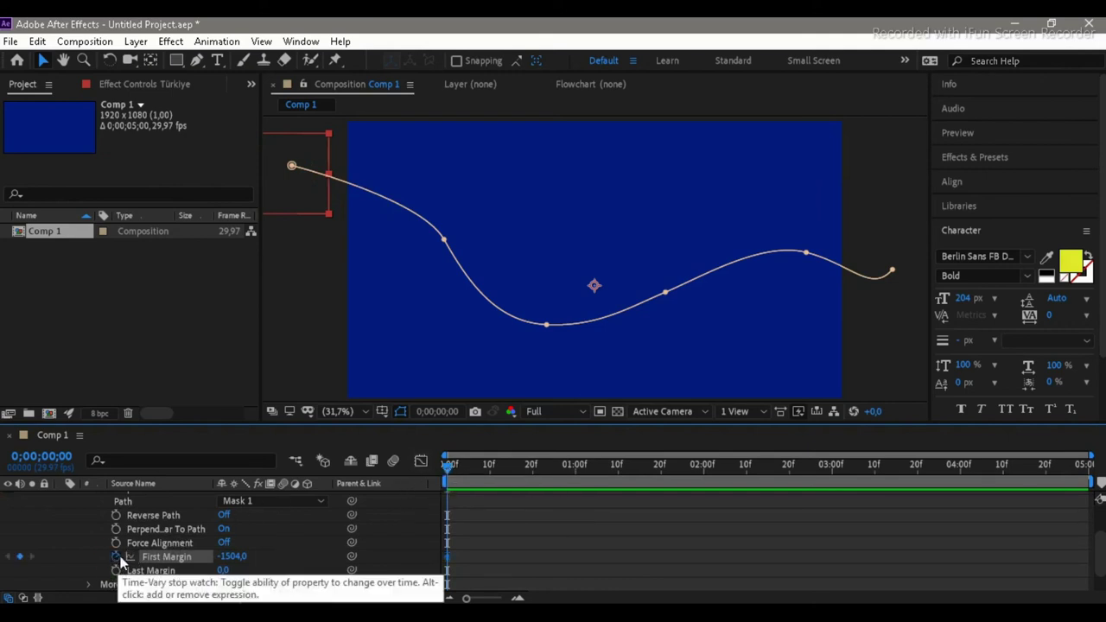
# Step: Keyframe First Margin at 1532,0 at 4:29, then preview the slide from the start
pyautogui.moveTo(445, 473); pyautogui.dragTo(1085, 467)
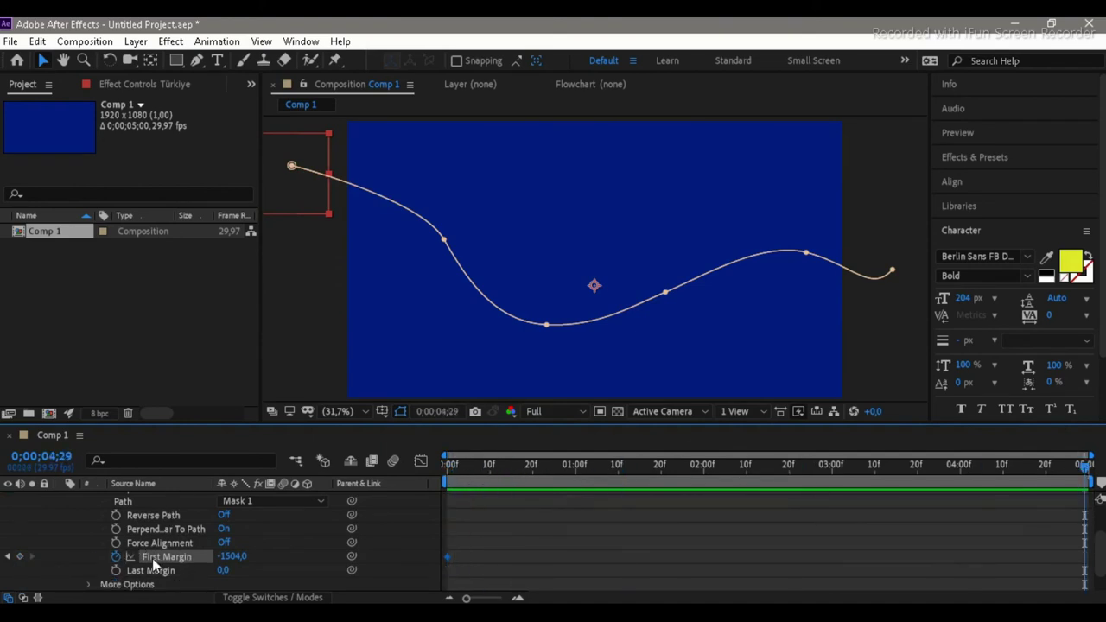
pyautogui.moveTo(229, 559); pyautogui.dragTo(402, 546)
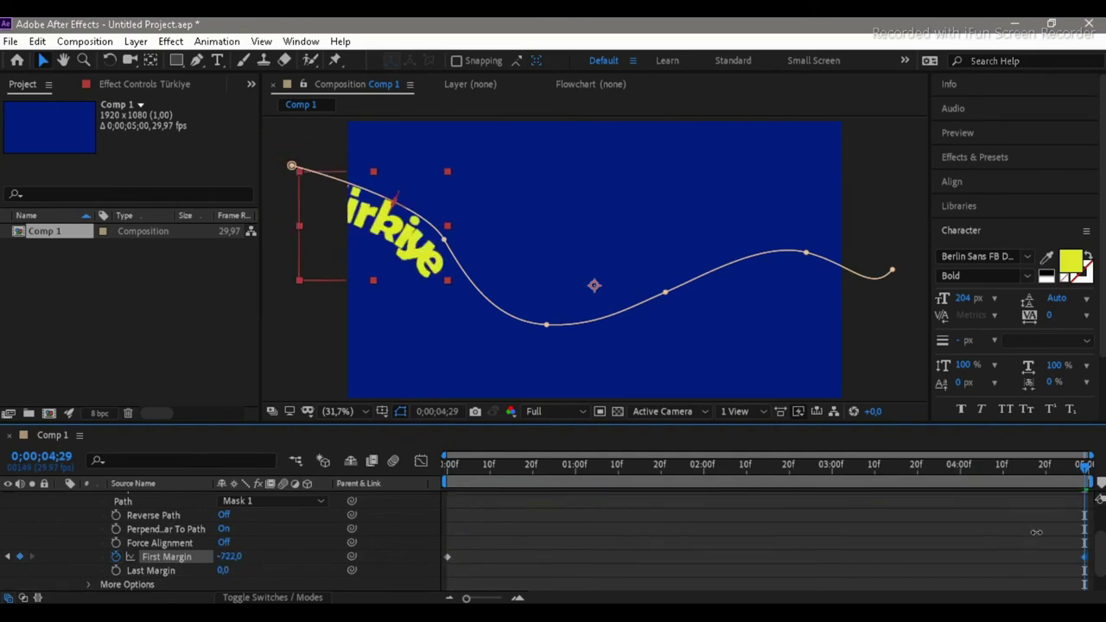
pyautogui.moveTo(235, 563); pyautogui.dragTo(229, 559)
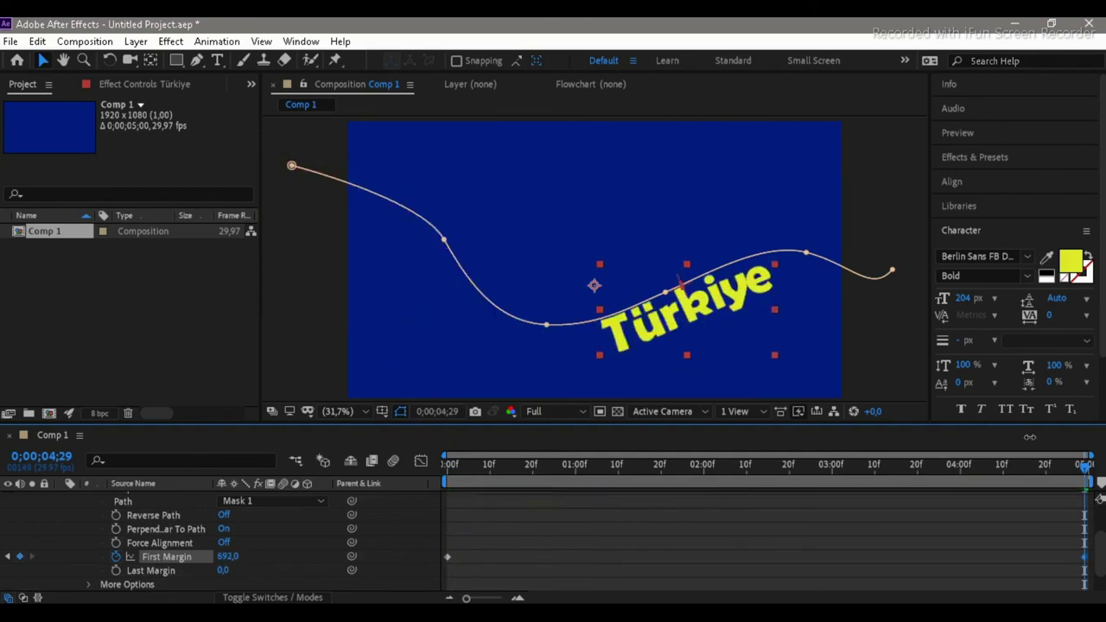
pyautogui.moveTo(227, 557); pyautogui.dragTo(872, 520)
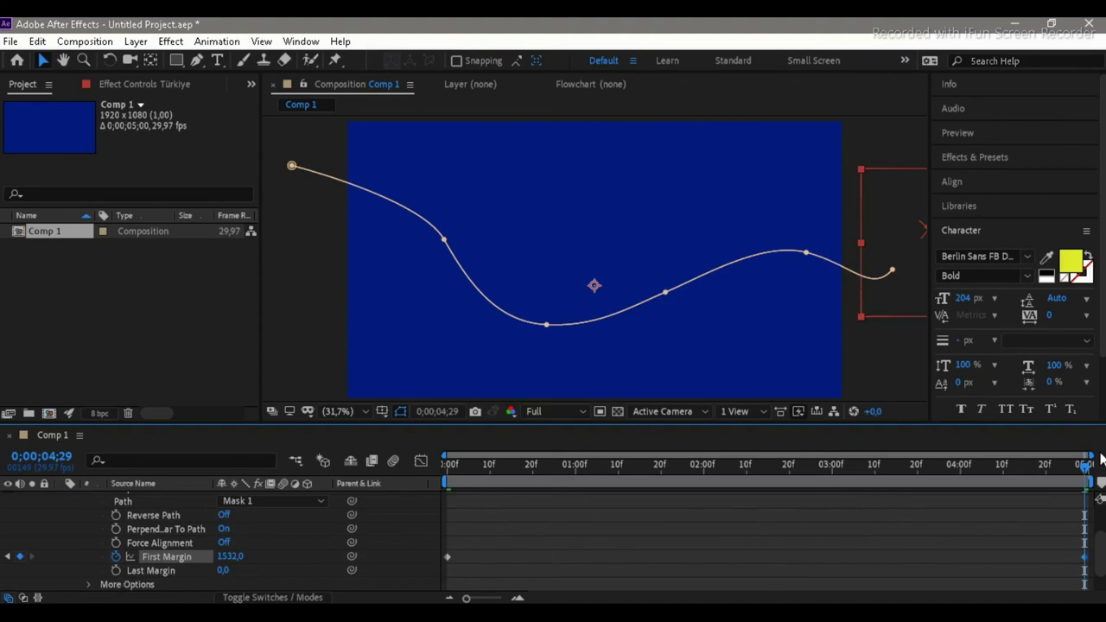
pyautogui.moveTo(1086, 471); pyautogui.dragTo(447, 468)
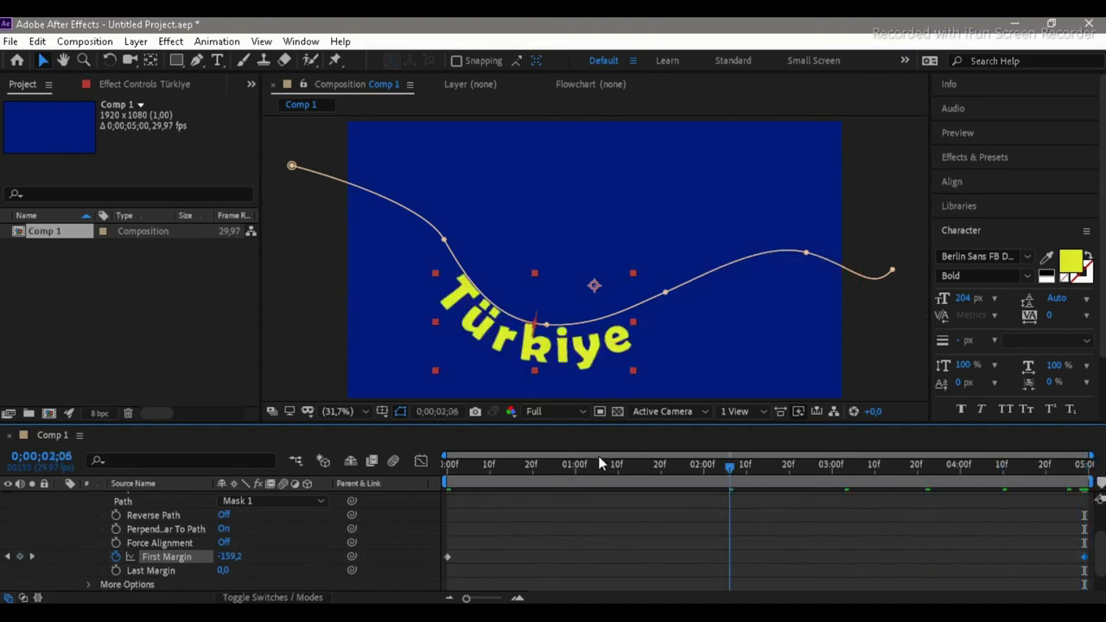
pyautogui.press('space')
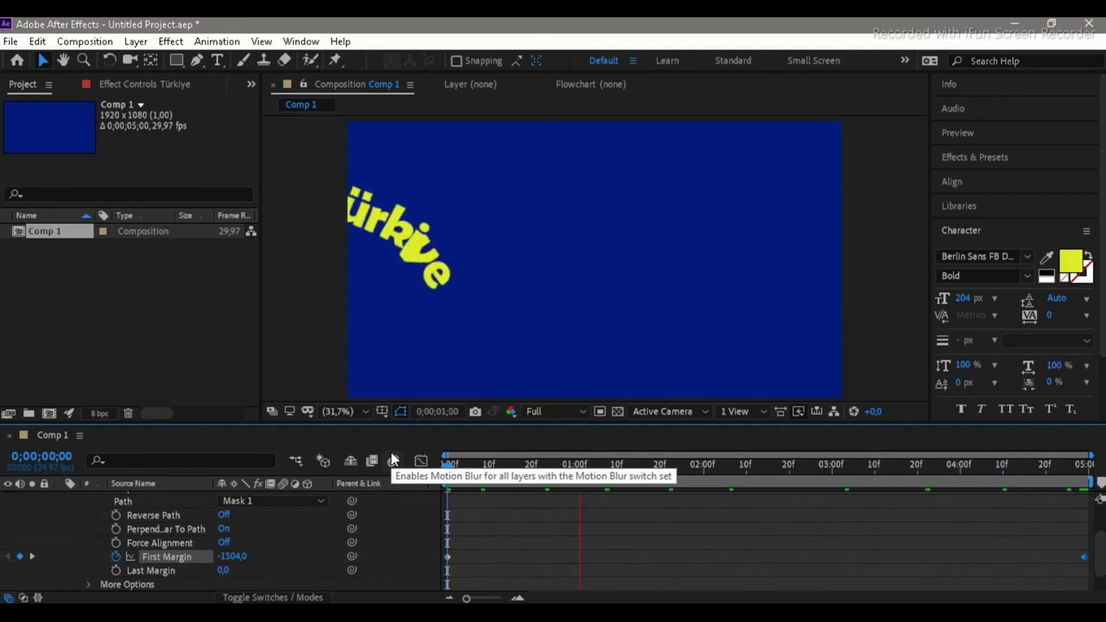